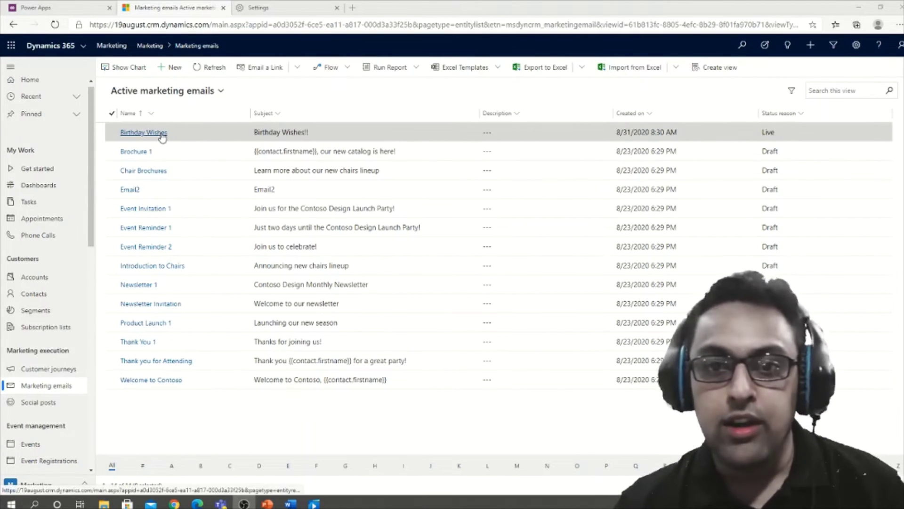
Open the Birthday Wishes email and scroll its design down to the footer and back
{"action": "left_click", "coordinate": [162, 134]}
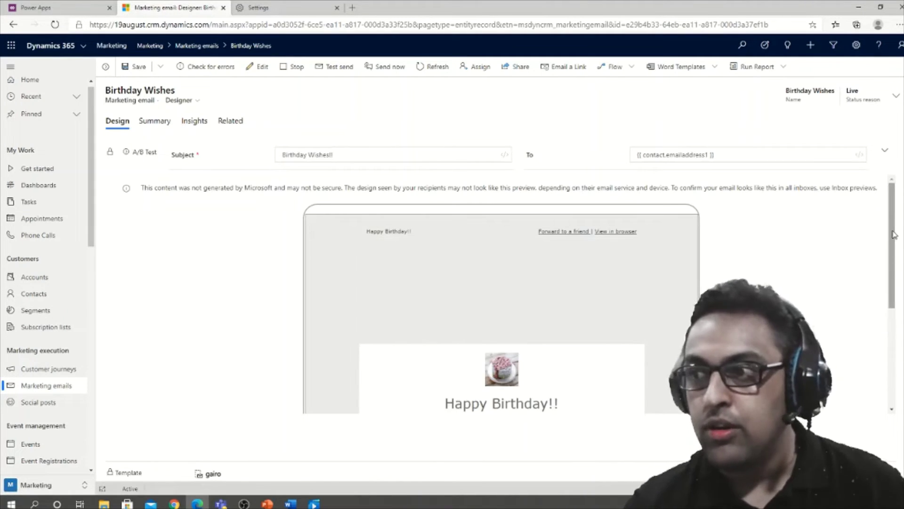
{"action": "left_click_drag", "start_coordinate": [893, 234], "coordinate": [891, 352]}
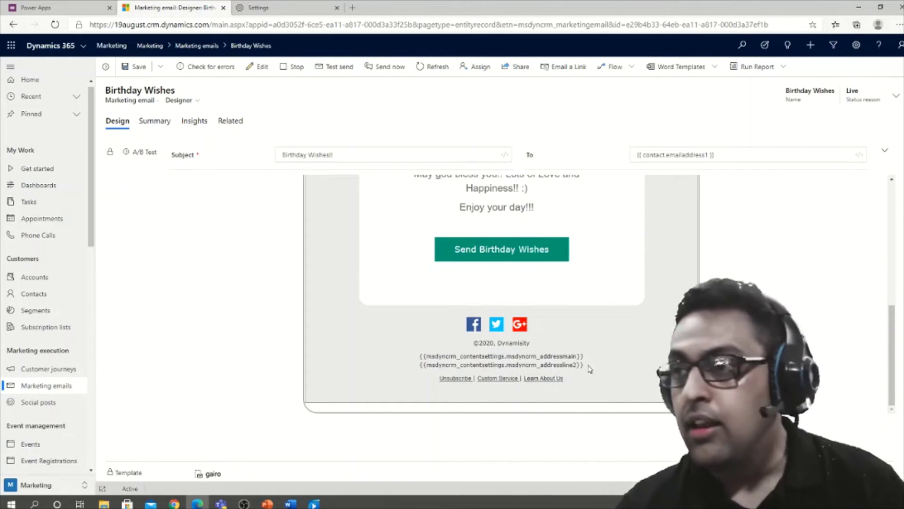
{"action": "scroll", "coordinate": [501, 292], "scroll_direction": "up", "scroll_amount": 10}
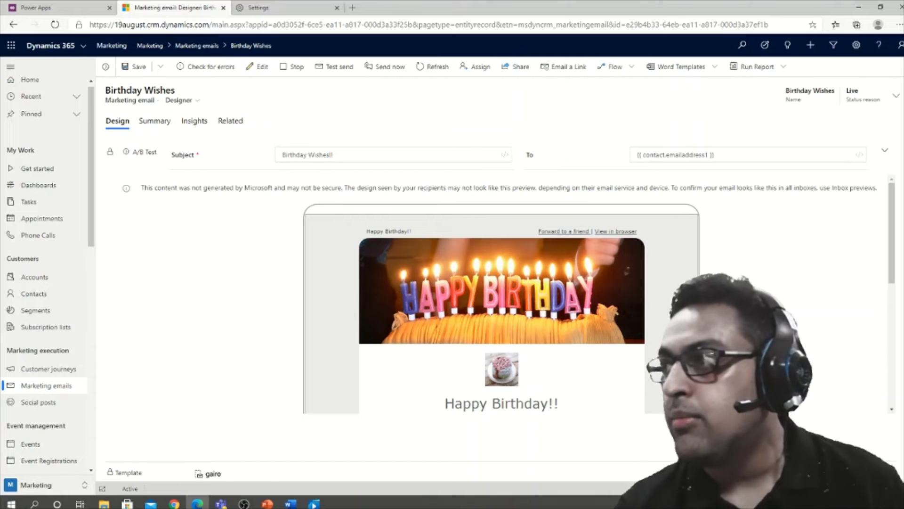
Start a test send of Birthday Wishes, cancel it, and return to the Marketing emails list
{"action": "left_click", "coordinate": [338, 76]}
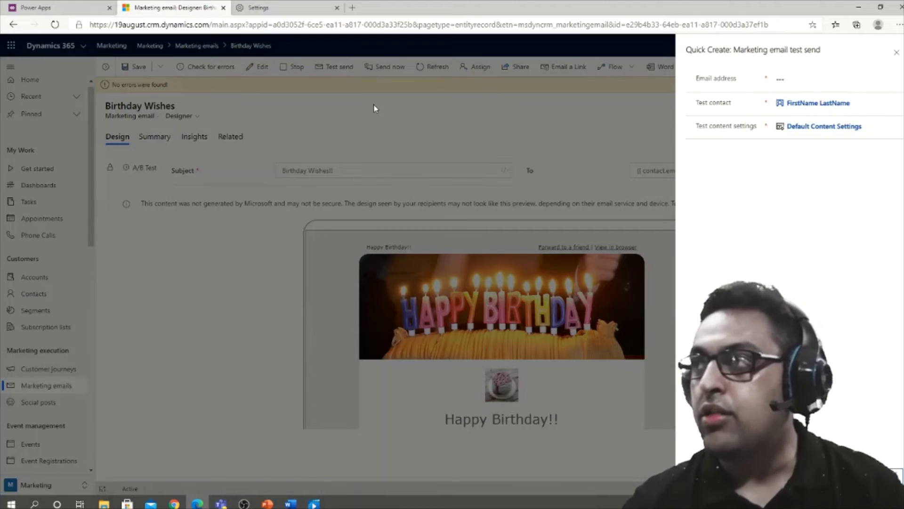
{"action": "left_click", "coordinate": [804, 78]}
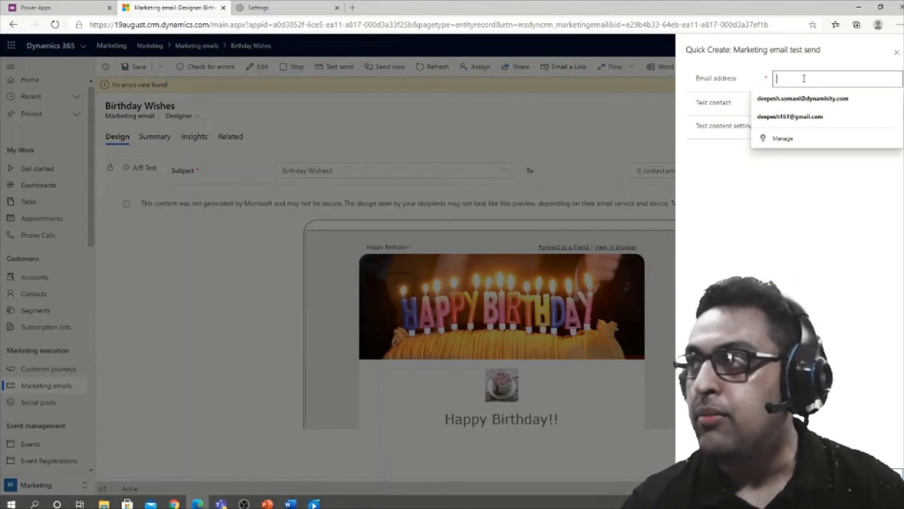
{"action": "left_click", "coordinate": [898, 53]}
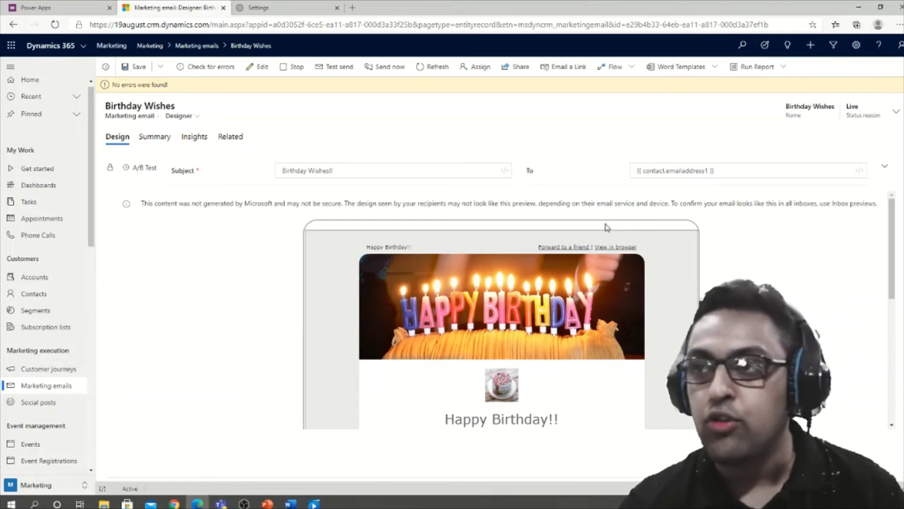
{"action": "left_click", "coordinate": [69, 385]}
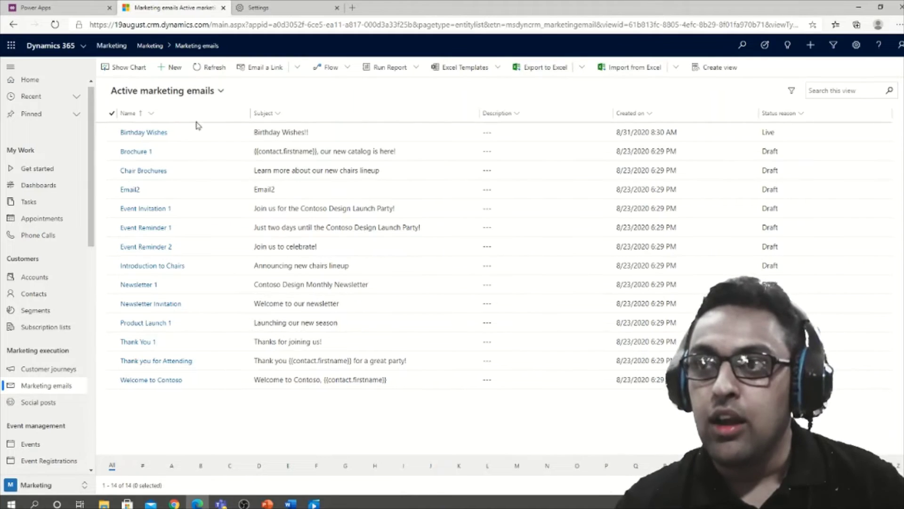
Create a new marketing email and browse the template filter's content type, legal designation and market type options
{"action": "left_click", "coordinate": [170, 68]}
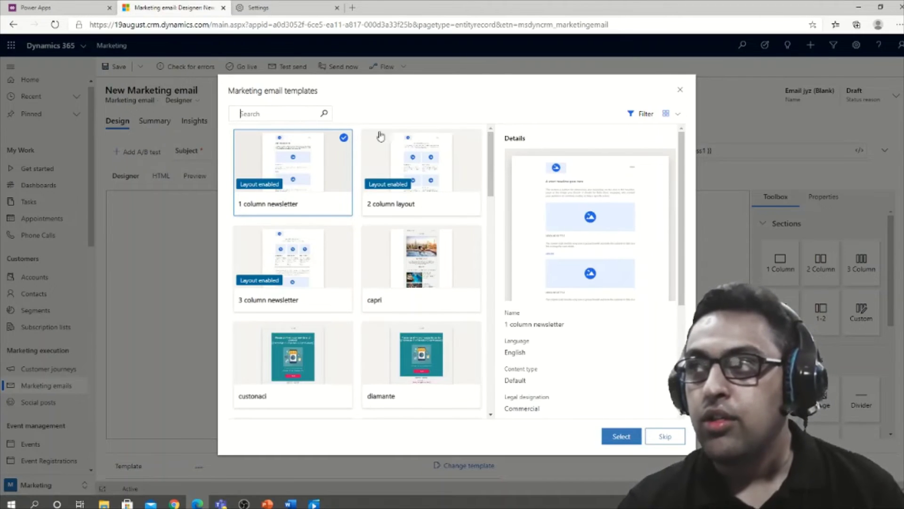
{"action": "left_click", "coordinate": [640, 114]}
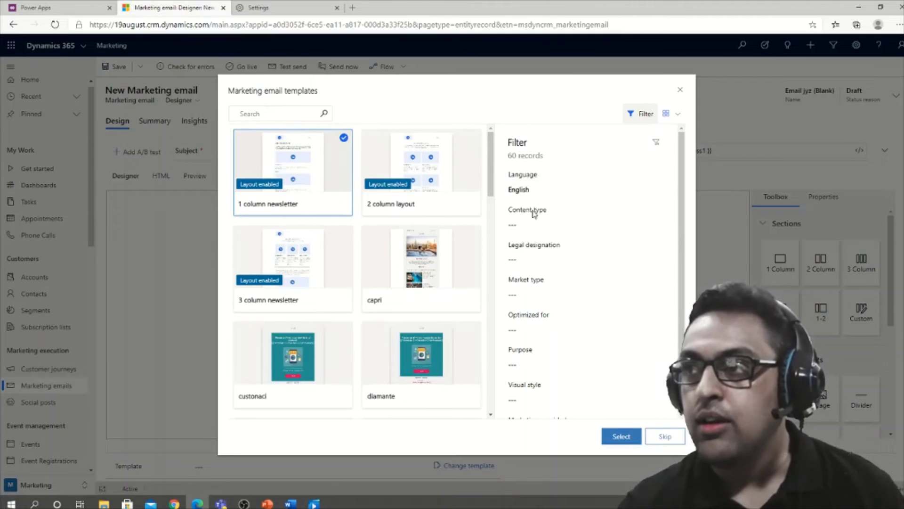
{"action": "left_click", "coordinate": [535, 225]}
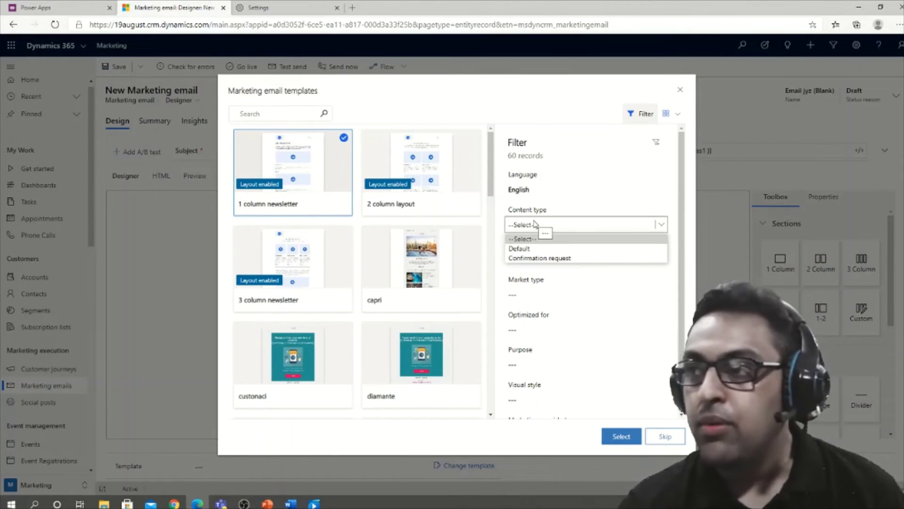
{"action": "left_click", "coordinate": [546, 259]}
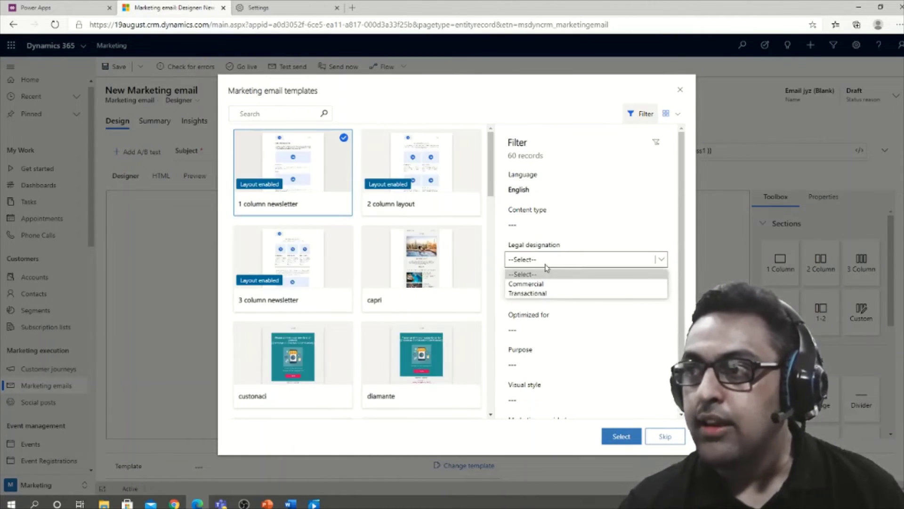
{"action": "left_click", "coordinate": [544, 296]}
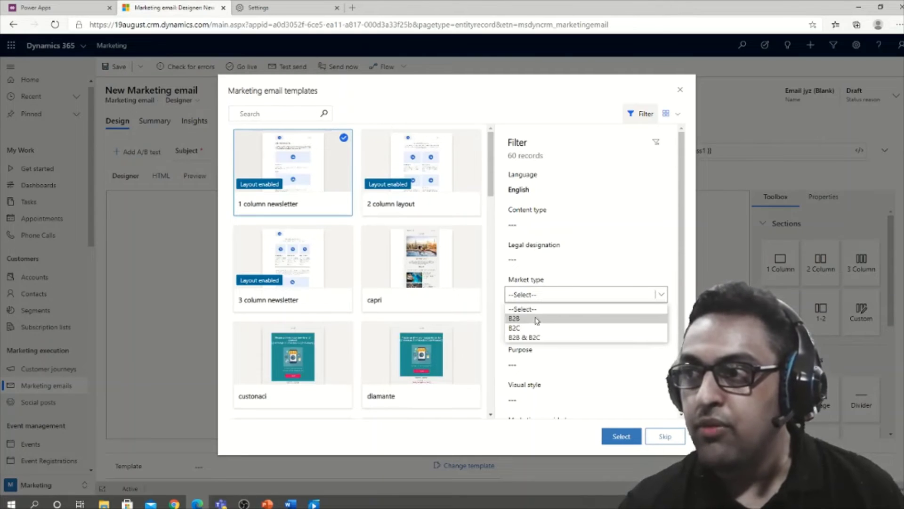
{"action": "left_click_drag", "start_coordinate": [681, 206], "coordinate": [682, 230]}
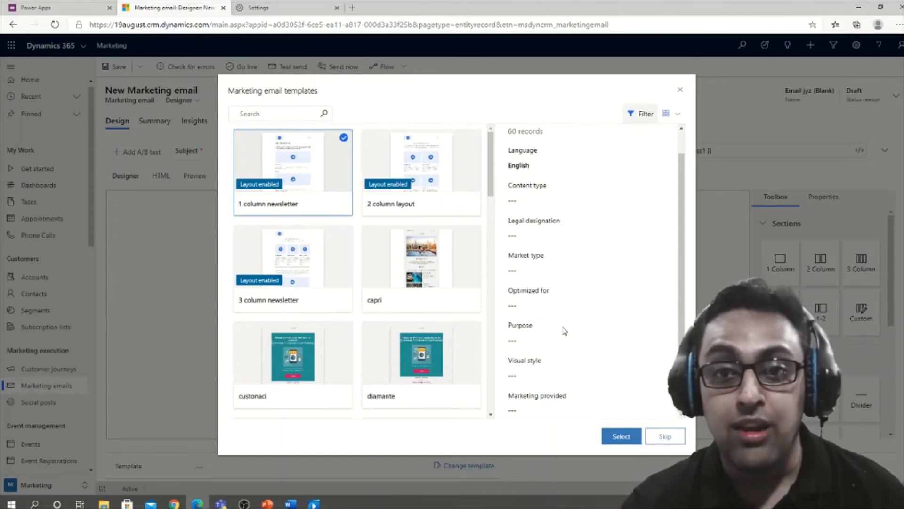
Check the Optimized for choices and filter the templates by the Thank you purpose
{"action": "left_click", "coordinate": [536, 307]}
{"action": "left_click", "coordinate": [544, 317]}
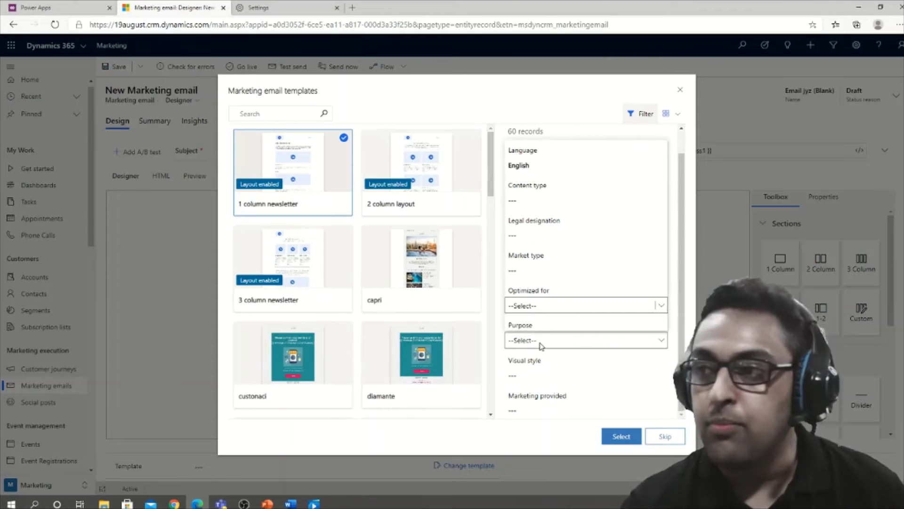
{"action": "left_click", "coordinate": [540, 341]}
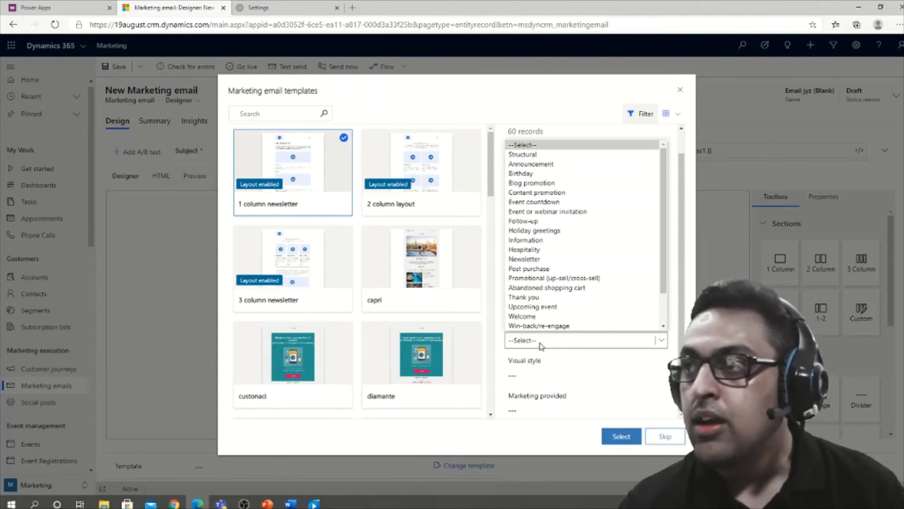
{"action": "left_click", "coordinate": [541, 342]}
{"action": "left_click", "coordinate": [540, 341]}
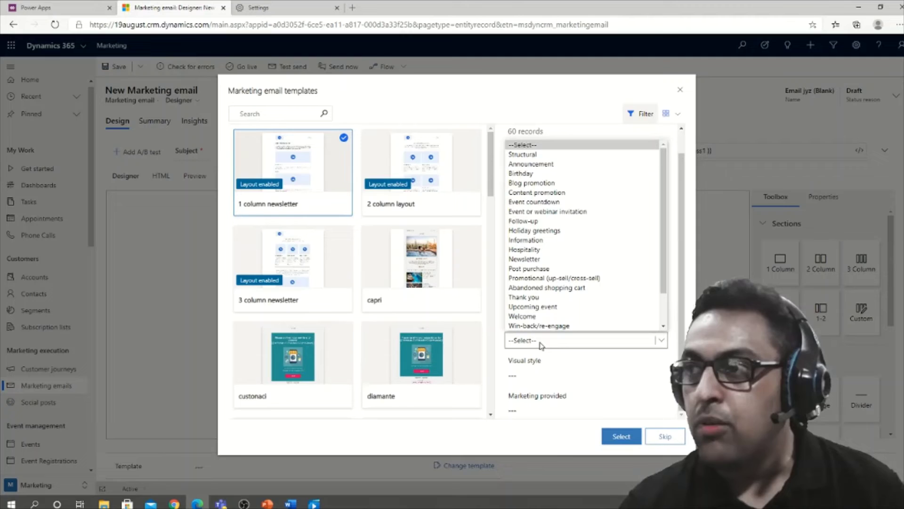
{"action": "left_click", "coordinate": [551, 297]}
Apply the 1 column newsletter template, then leave the draft and discard its unsaved changes
{"action": "left_click", "coordinate": [620, 436]}
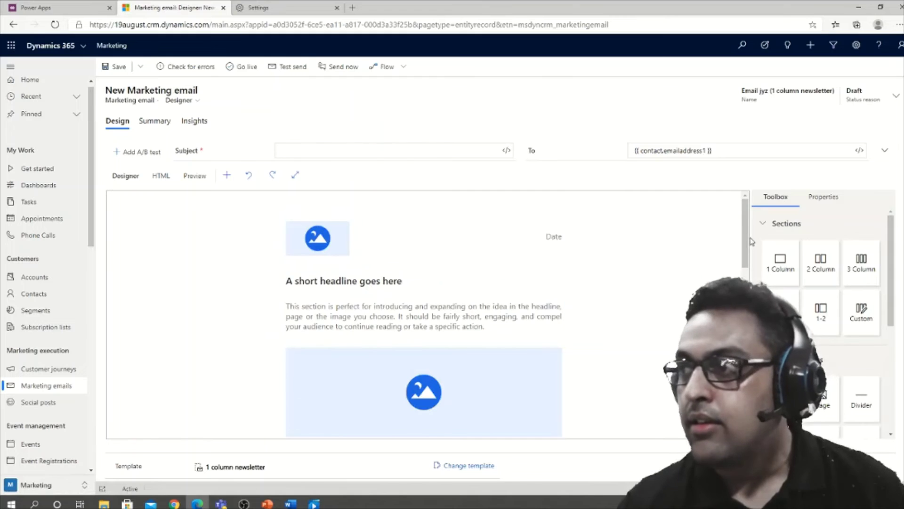
{"action": "scroll", "coordinate": [747, 263], "scroll_direction": "down", "scroll_amount": 2}
{"action": "scroll", "coordinate": [747, 263], "scroll_direction": "down", "scroll_amount": 4}
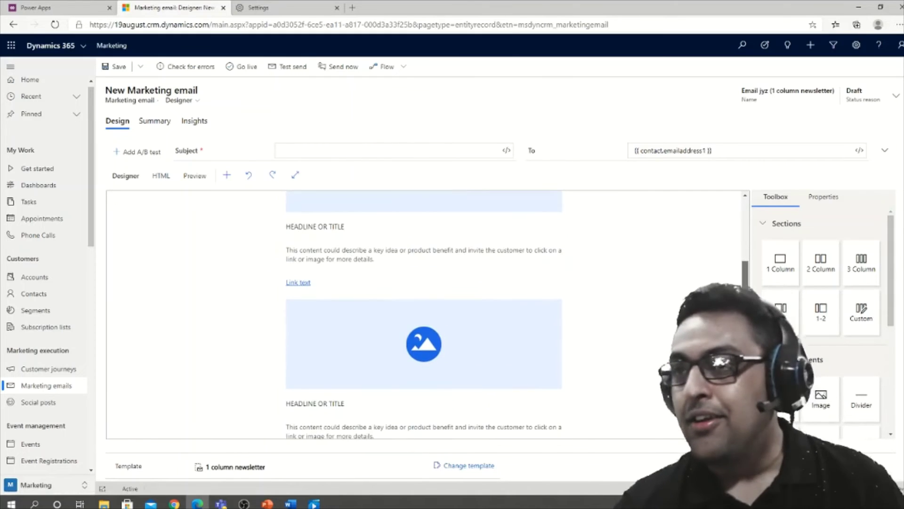
{"action": "left_click", "coordinate": [47, 386]}
{"action": "left_click", "coordinate": [499, 318]}
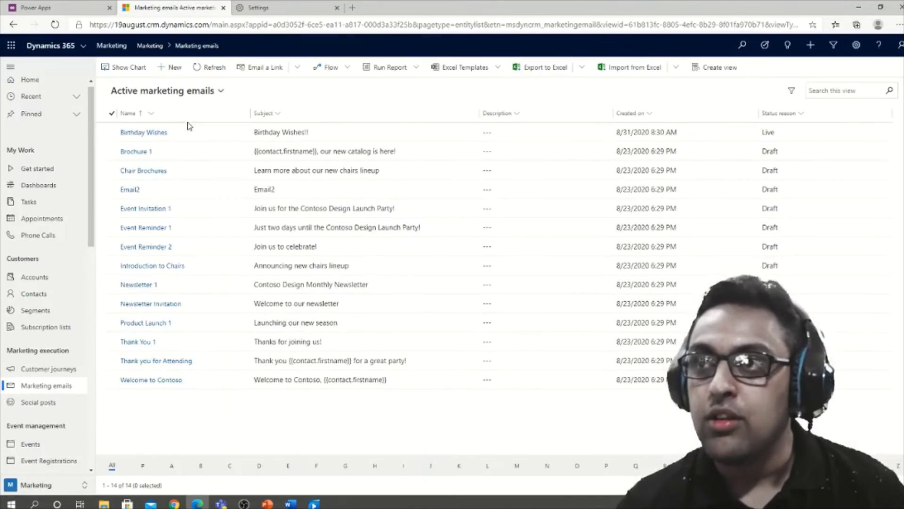
Start another new email and preview the falcone template full-page before closing the preview
{"action": "left_click", "coordinate": [170, 68]}
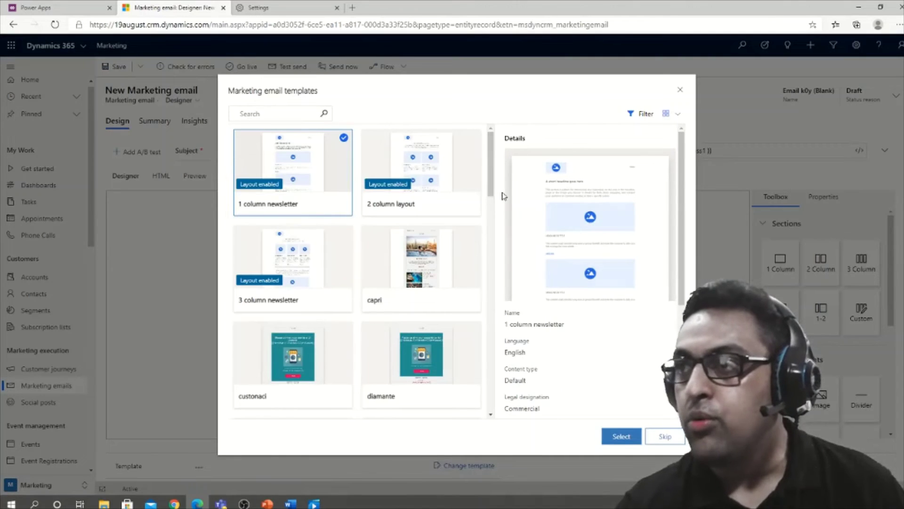
{"action": "left_click_drag", "start_coordinate": [491, 189], "coordinate": [490, 281]}
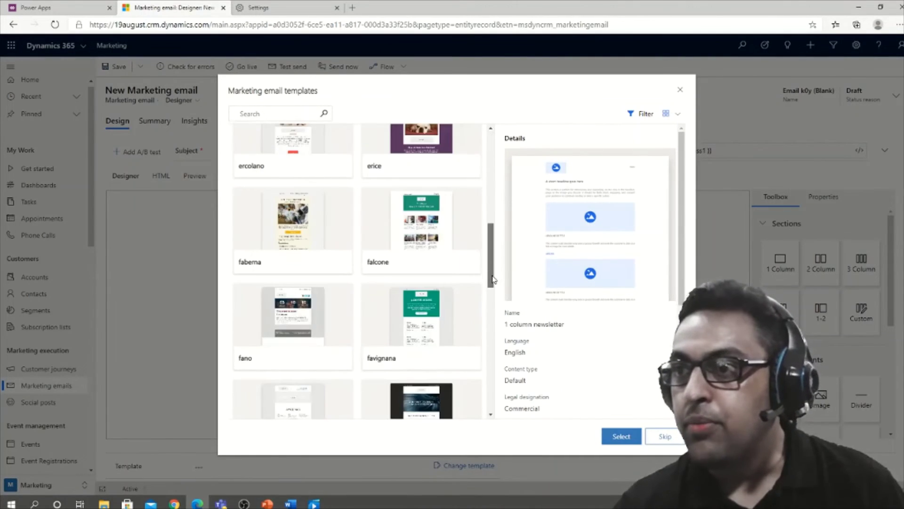
{"action": "left_click", "coordinate": [378, 236]}
{"action": "left_click", "coordinate": [593, 245]}
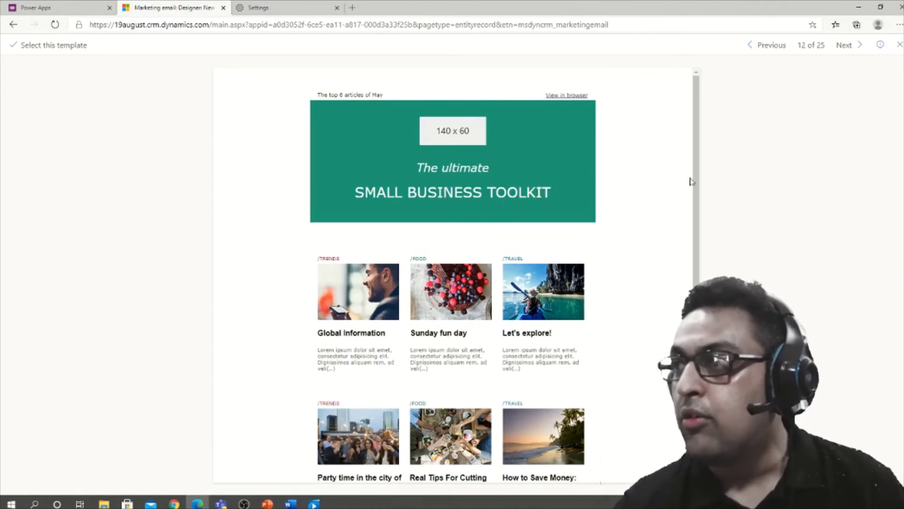
{"action": "left_click_drag", "start_coordinate": [695, 180], "coordinate": [695, 320]}
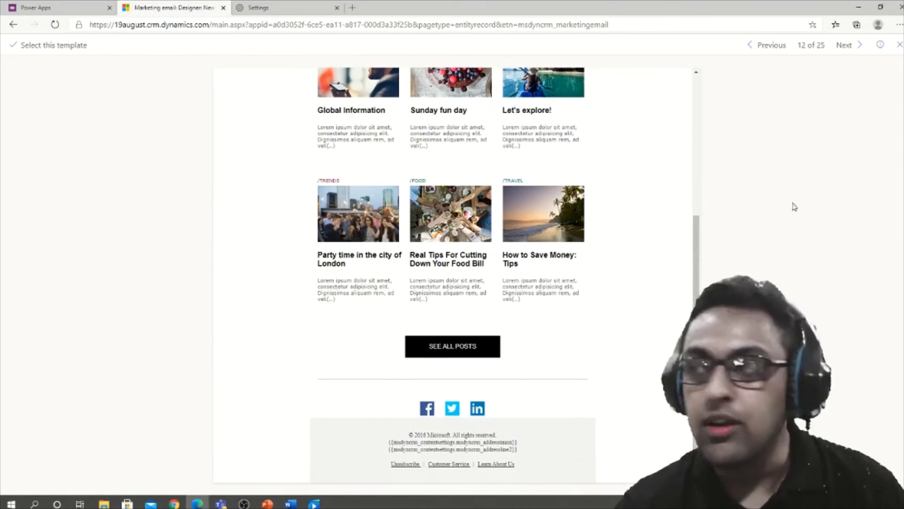
{"action": "left_click", "coordinate": [900, 44]}
Apply the falcone template, view its HTML source, then switch to the Preview tab
{"action": "left_click", "coordinate": [617, 433]}
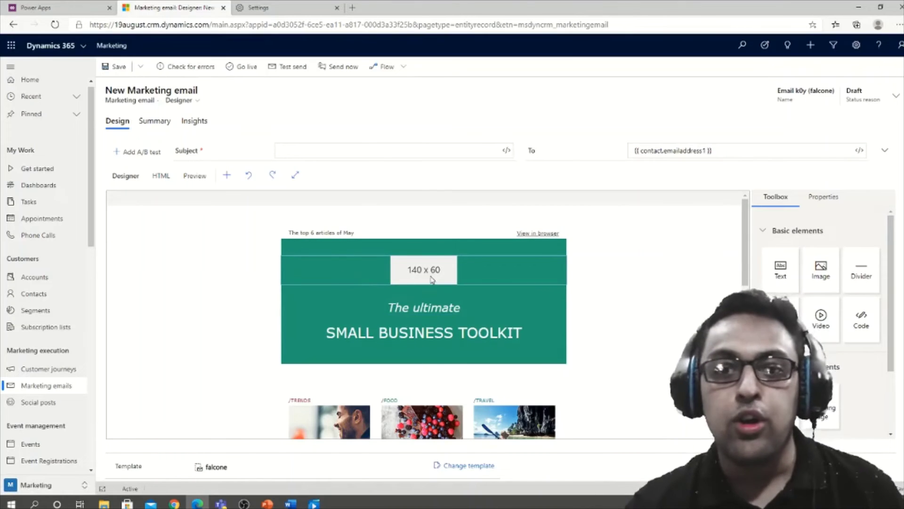
{"action": "left_click", "coordinate": [162, 176]}
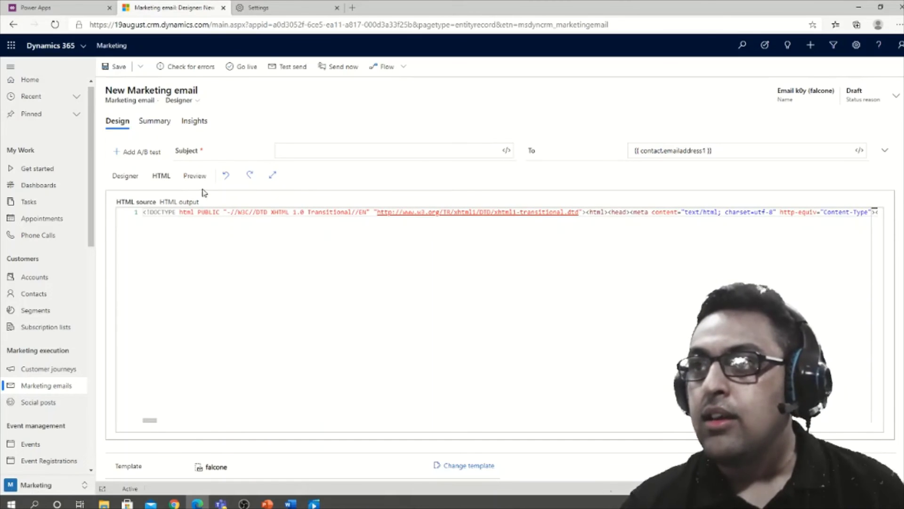
{"action": "left_click", "coordinate": [194, 179]}
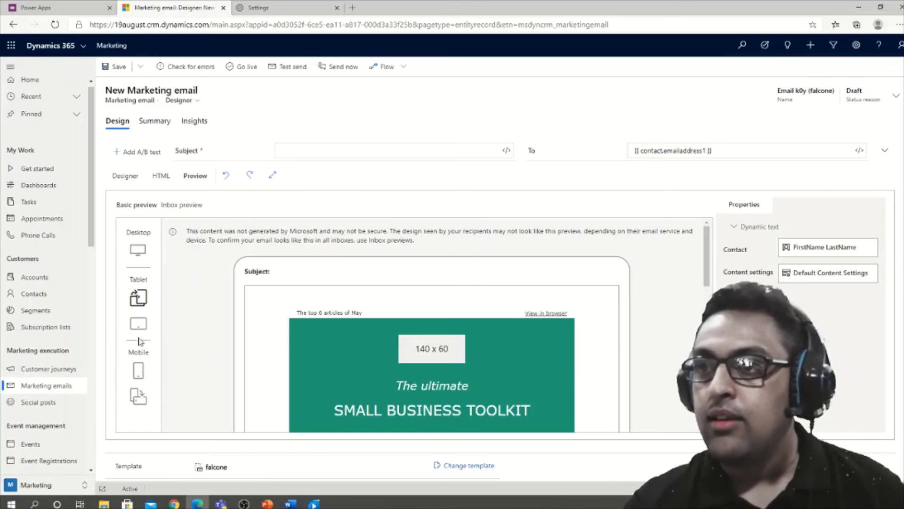
Switch the basic preview to the mobile layout and scroll through the email
{"action": "left_click", "coordinate": [140, 371]}
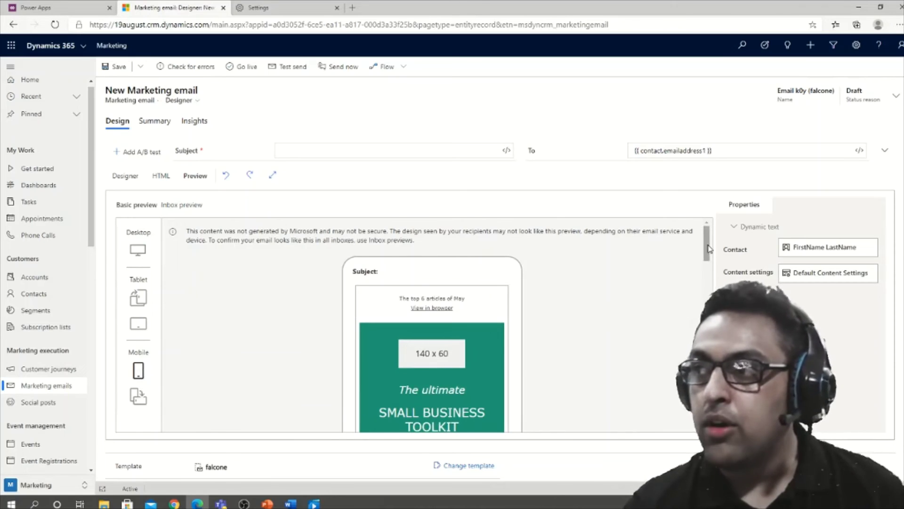
{"action": "left_click_drag", "start_coordinate": [707, 247], "coordinate": [706, 226]}
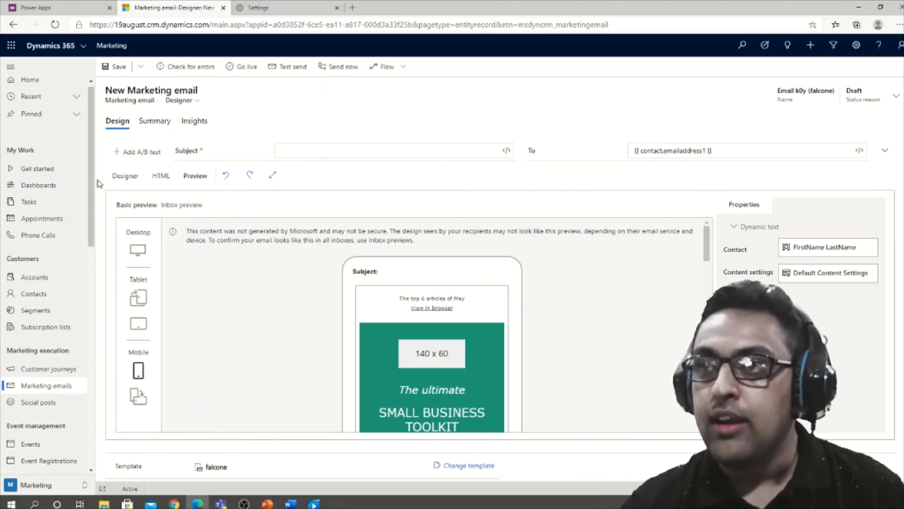
Go from the HTML view back to the Designer and scroll the Toolbox to Advanced elements
{"action": "left_click", "coordinate": [161, 176]}
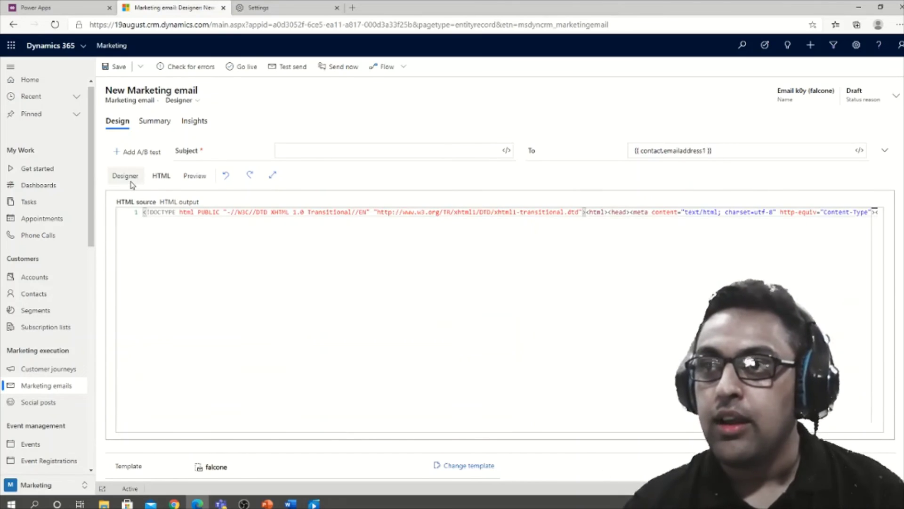
{"action": "left_click", "coordinate": [125, 176]}
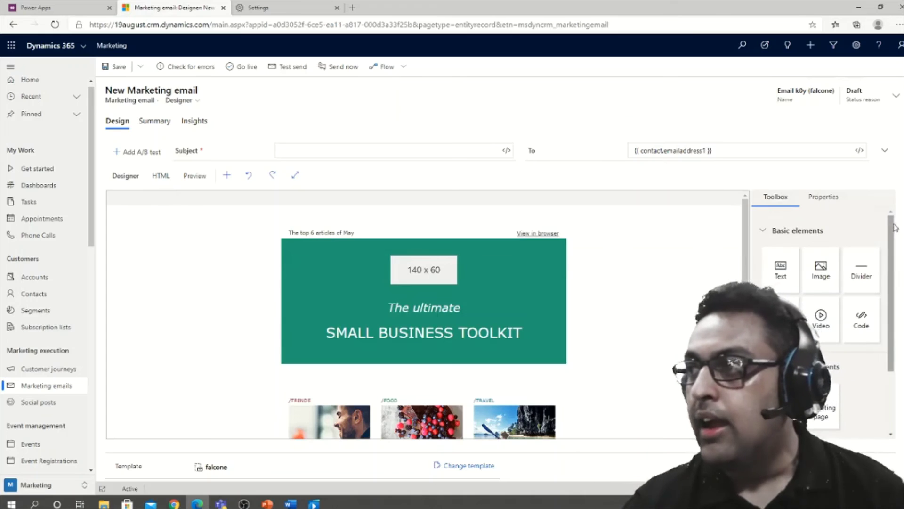
{"action": "scroll", "coordinate": [887, 237], "scroll_direction": "down", "scroll_amount": 1}
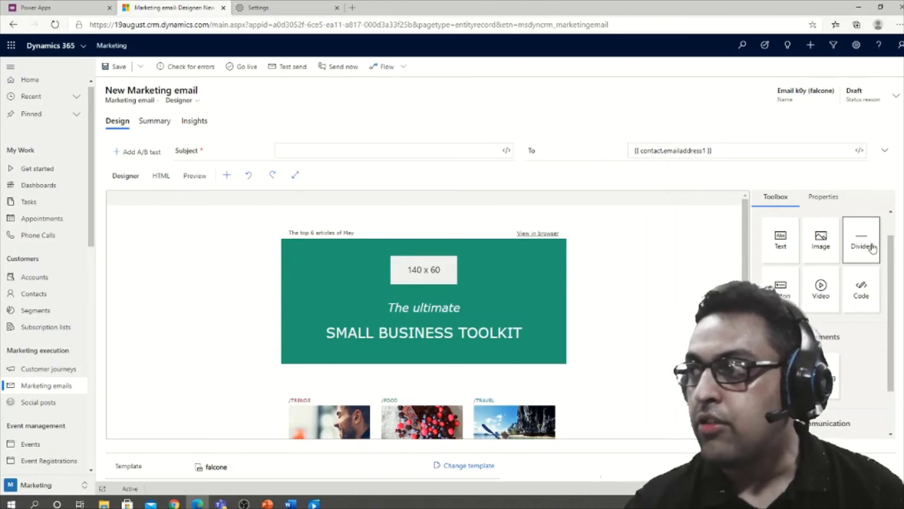
{"action": "scroll", "coordinate": [889, 292], "scroll_direction": "down", "scroll_amount": 2}
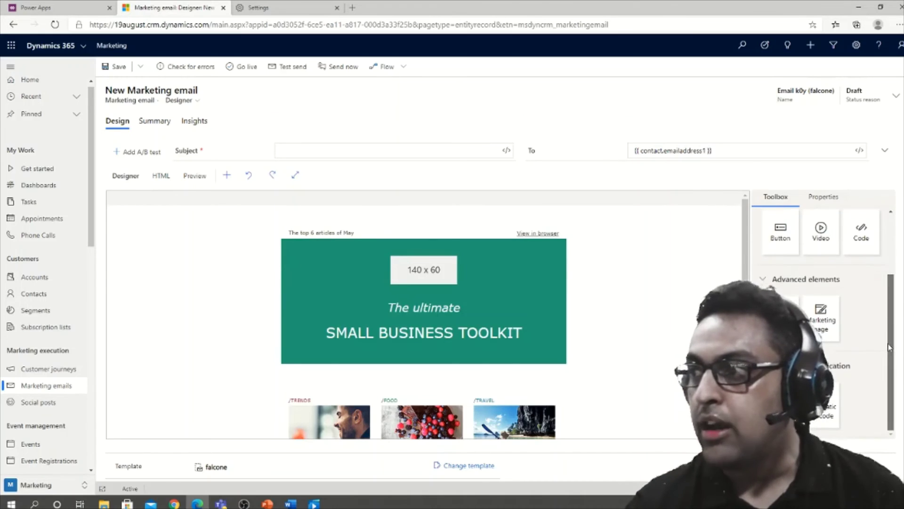